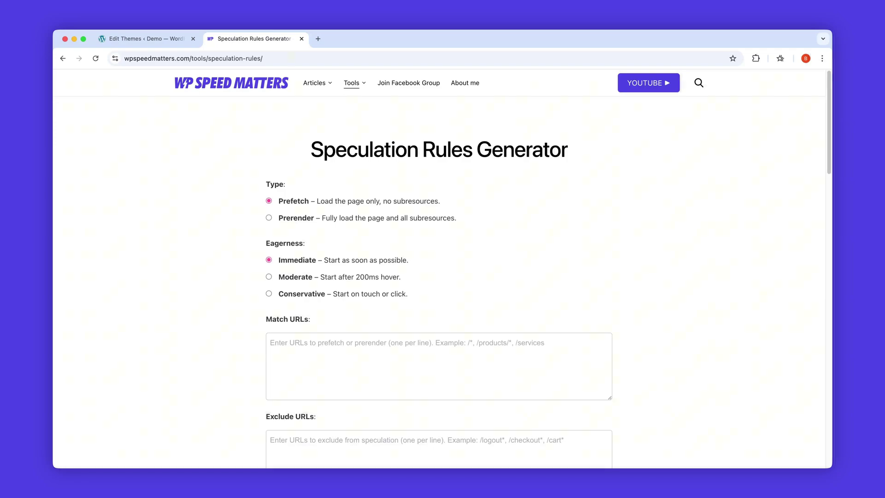
- Visit the Everything listing, the Groceries category and Assorted Coffee, finishing on Juice
{"action": "scroll", "coordinate": [533, 276], "scroll_direction": "down", "scroll_amount": 10}
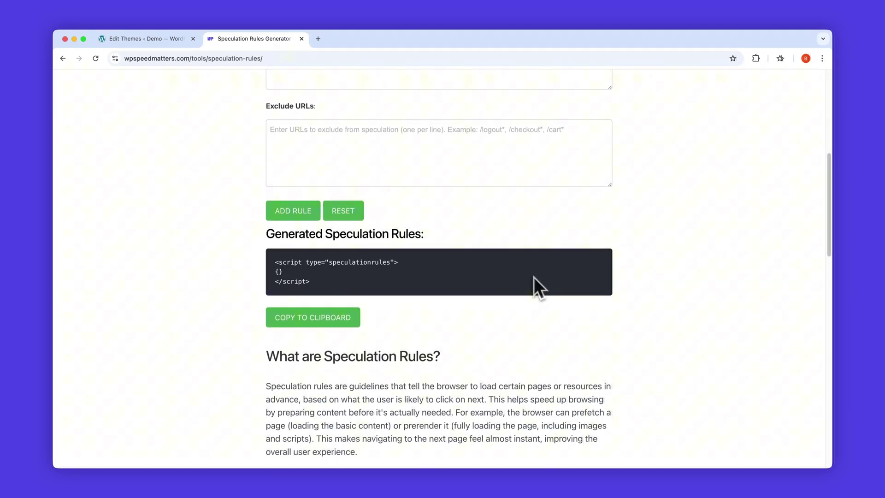
{"action": "scroll", "coordinate": [534, 277], "scroll_direction": "up", "scroll_amount": 6}
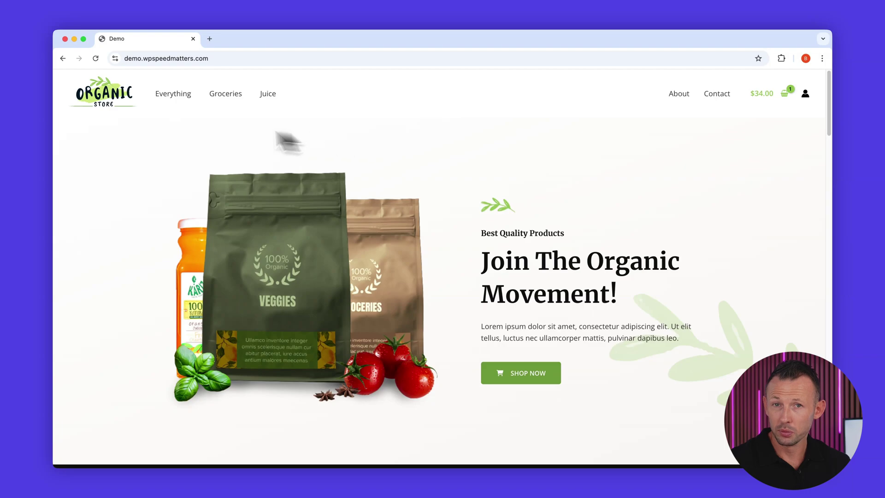
{"action": "left_click", "coordinate": [181, 96]}
{"action": "left_click", "coordinate": [215, 96]}
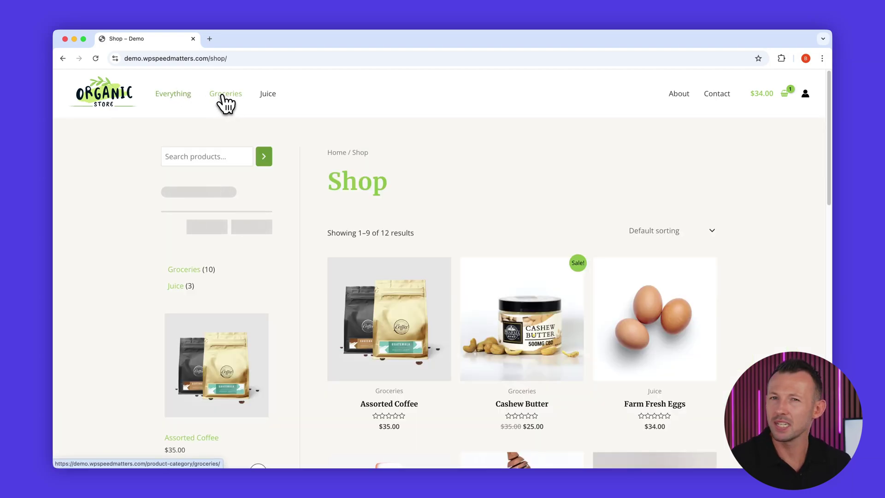
{"action": "left_click", "coordinate": [370, 274]}
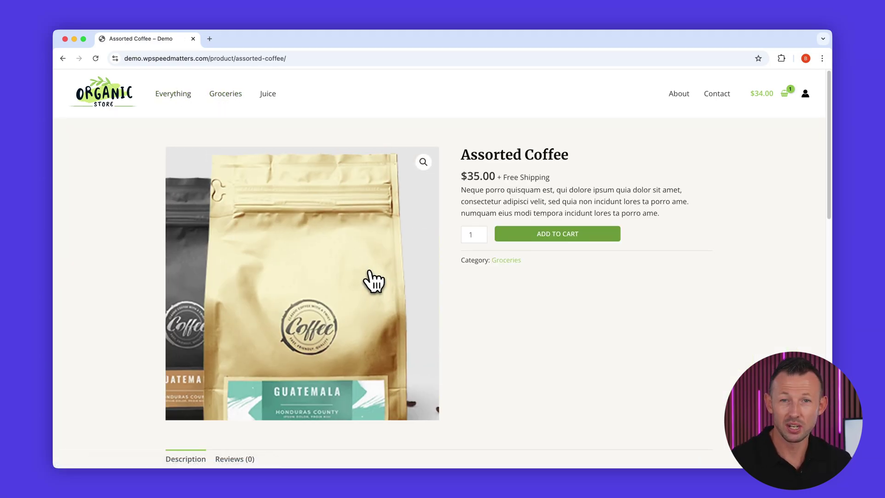
{"action": "left_click", "coordinate": [272, 98]}
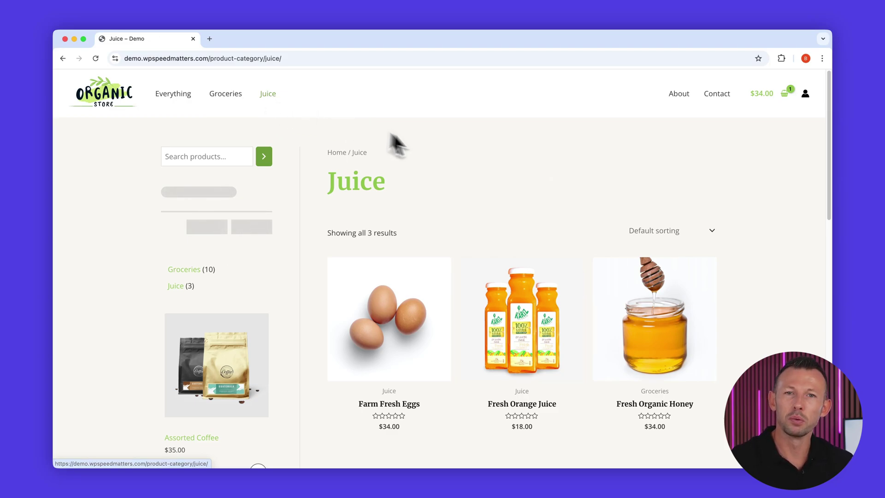
- Open DevTools on the store and show Application > Speculative loads > Speculations
{"action": "right_click", "coordinate": [457, 150]}
{"action": "left_click", "coordinate": [474, 296]}
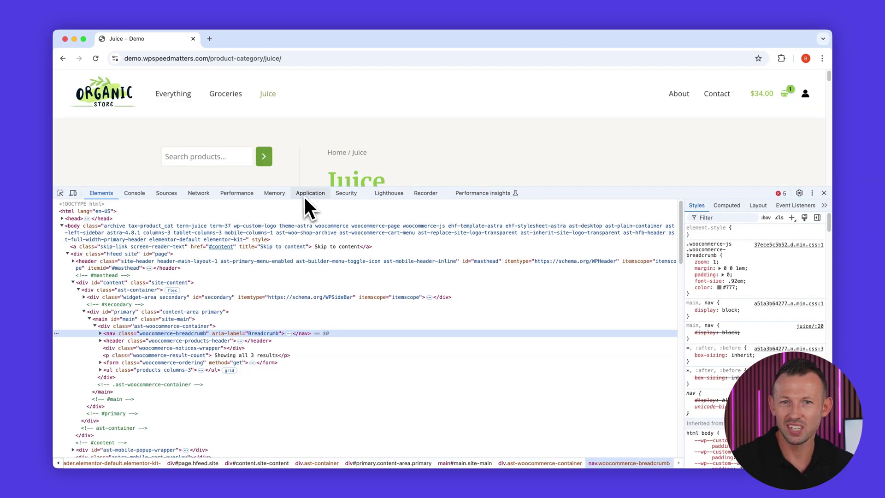
{"action": "left_click", "coordinate": [307, 193]}
{"action": "left_click", "coordinate": [68, 429]}
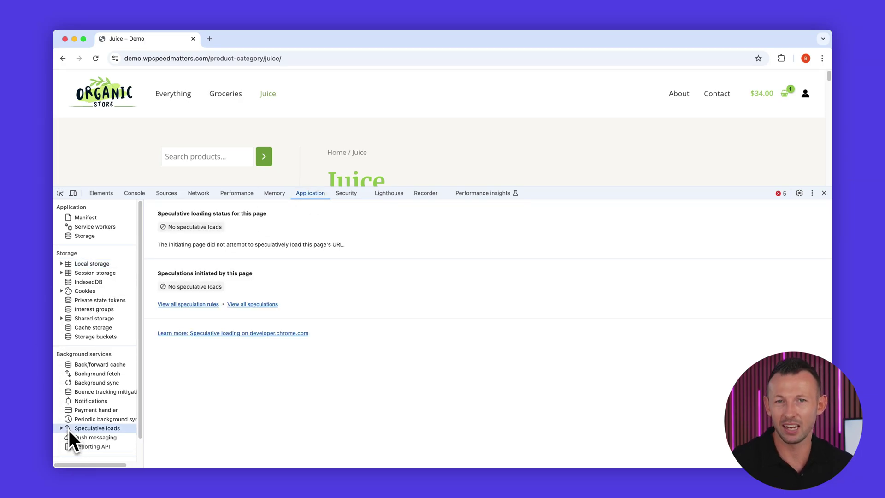
{"action": "left_click", "coordinate": [62, 428]}
{"action": "left_click", "coordinate": [68, 456]}
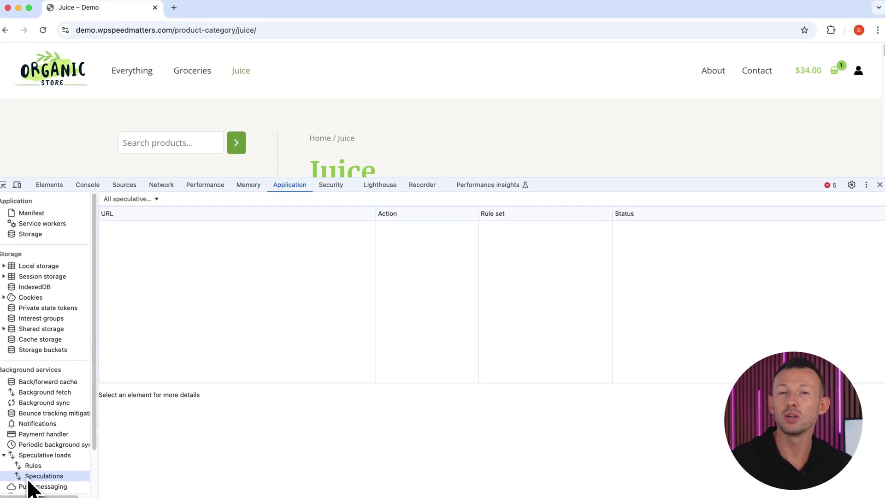
- Visit Groceries, then Juice, to confirm the Juice page was prefetched
{"action": "left_click", "coordinate": [189, 73]}
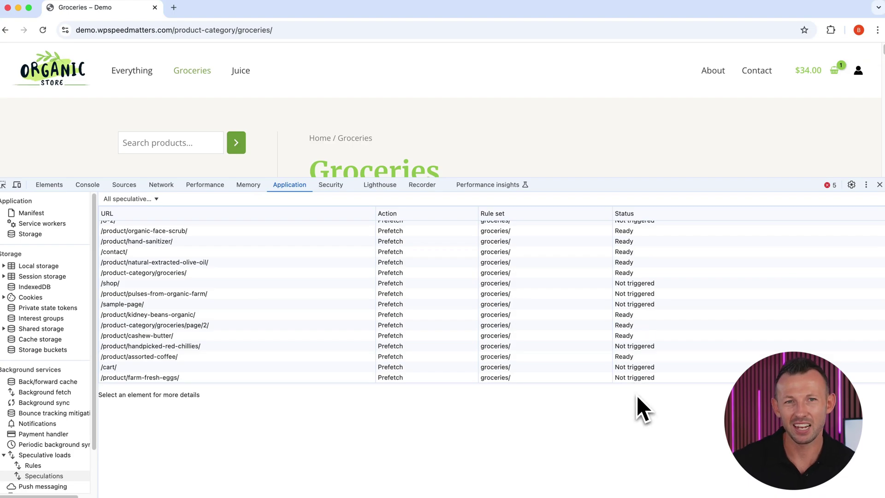
{"action": "left_click", "coordinate": [37, 456]}
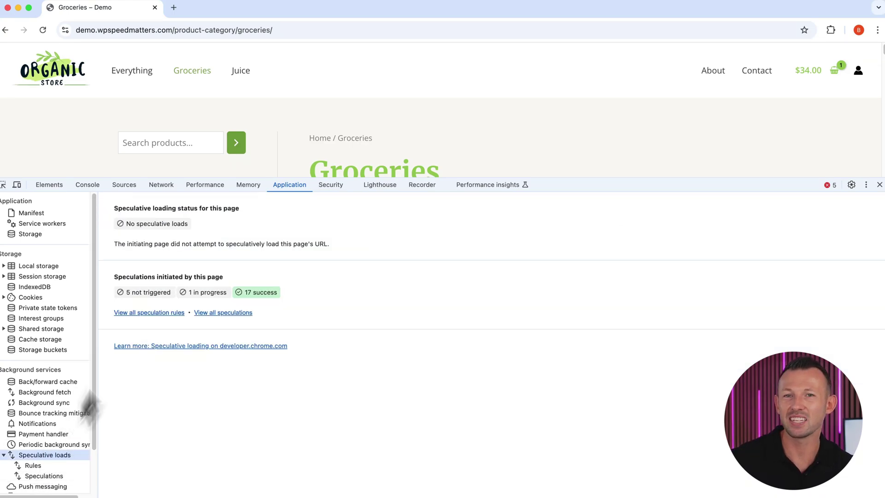
{"action": "left_click", "coordinate": [239, 71]}
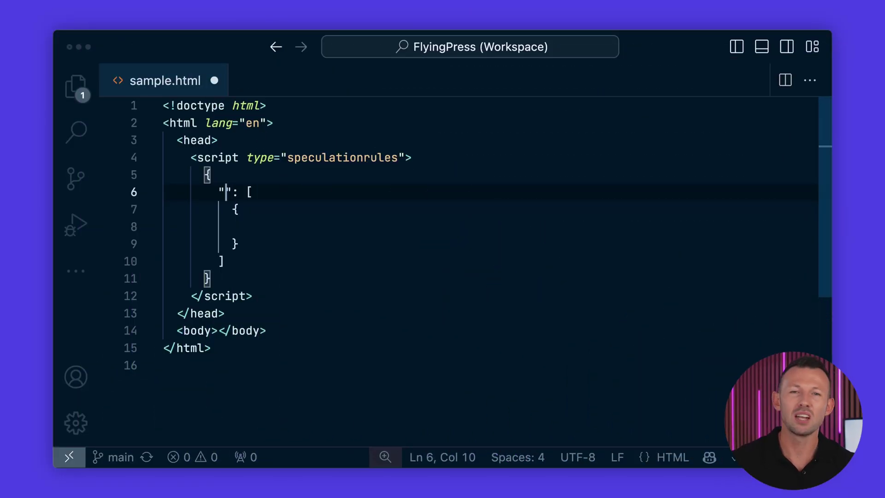
- Give the empty rule a prerender key in sample.html
{"action": "left_click", "coordinate": [232, 243]}
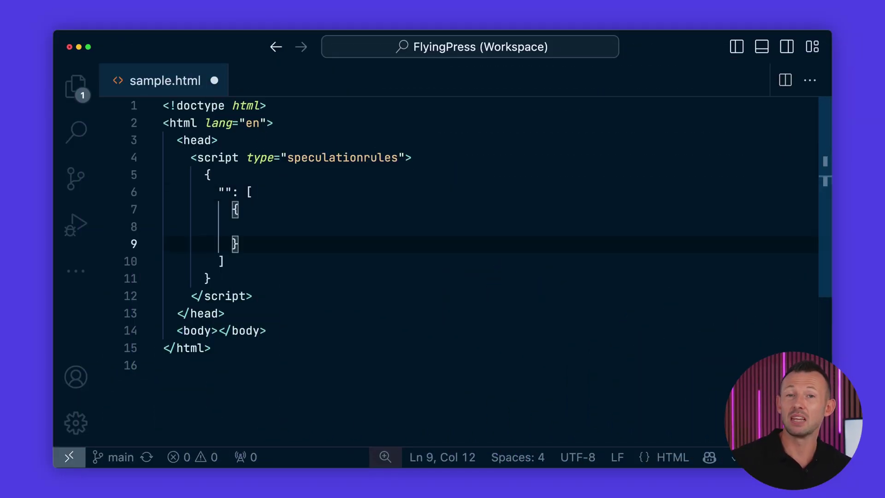
{"action": "left_click", "coordinate": [225, 191]}
{"action": "type", "text": "prefetch"}
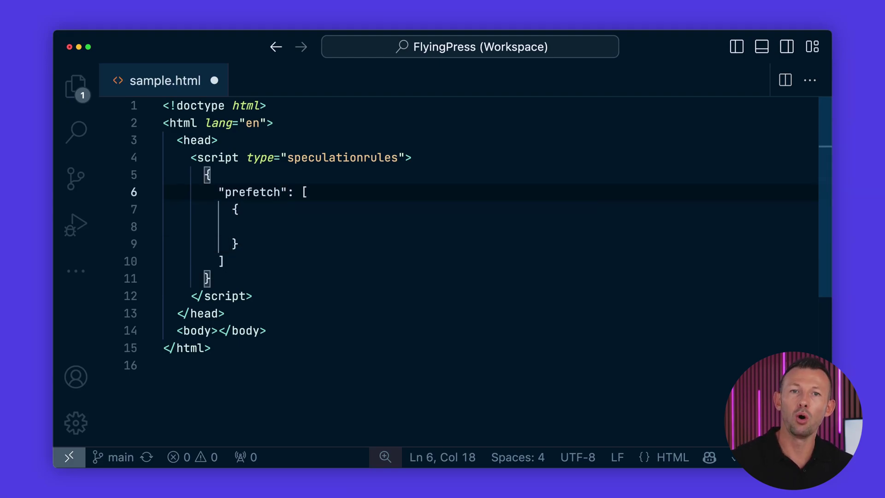
{"action": "key", "text": "BackSpace"}
{"action": "key", "text": "BackSpace"}
{"action": "key", "text": "BackSpace"}
{"action": "key", "text": "BackSpace"}
{"action": "key", "text": "BackSpace"}
{"action": "type", "text": "render"}
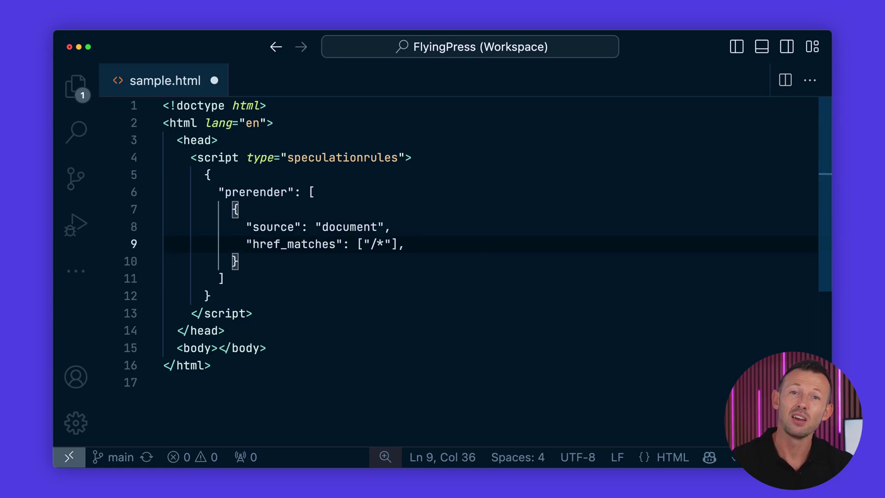
- Add an eagerness entry after href_matches and set its value to conservative
{"action": "key", "text": "Return"}
{"action": "key", "text": "Tab"}
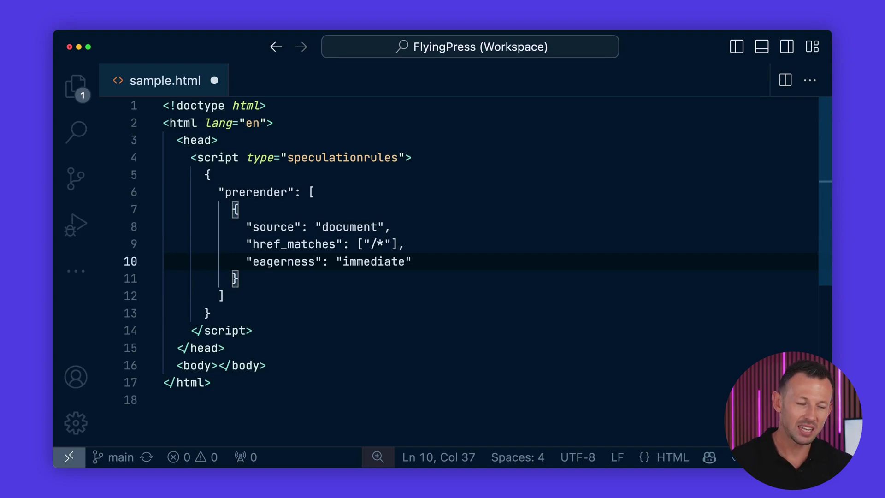
{"action": "key", "text": "Left"}
{"action": "key", "text": "alt+shift+Left"}
{"action": "type", "text": "moderate"}
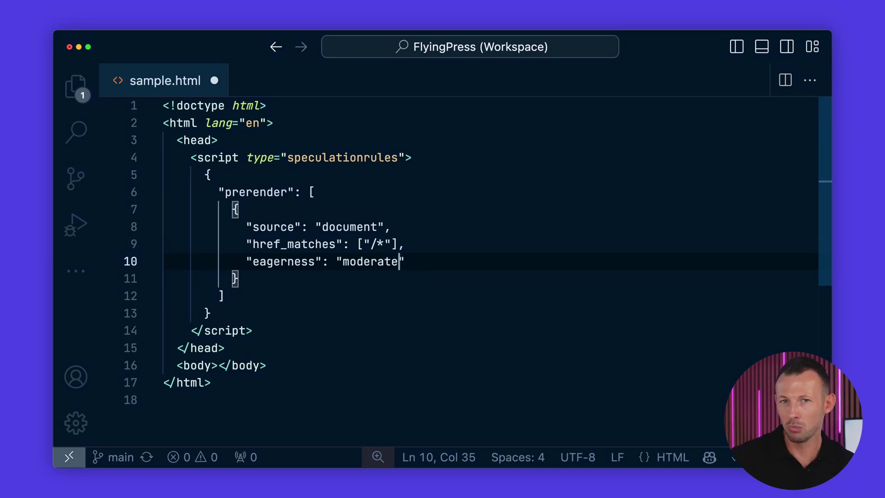
{"action": "key", "text": "alt+shift+Left"}
{"action": "type", "text": "conservative"}
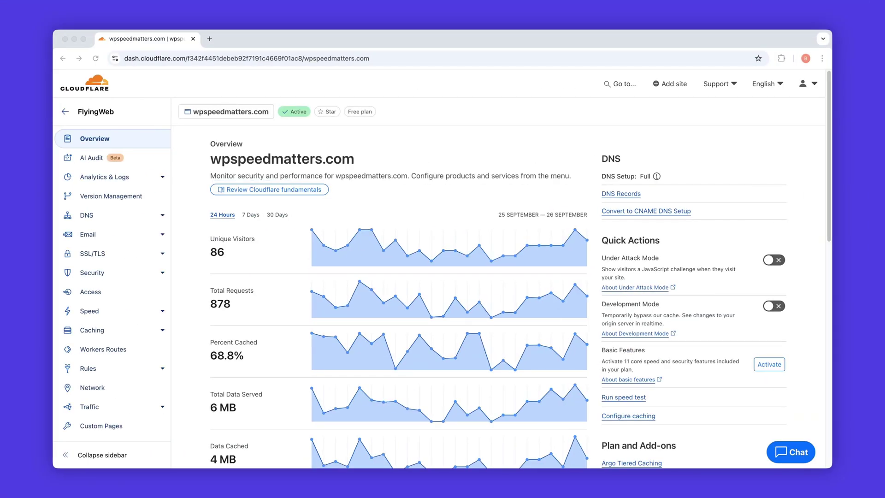
- Go to Speed > Optimization and open the Speed Brain setting's details
{"action": "left_click", "coordinate": [91, 314]}
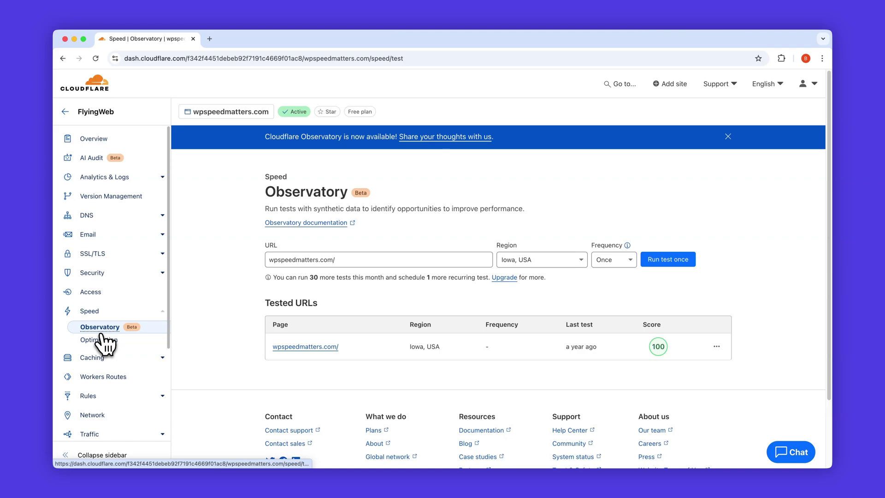
{"action": "left_click", "coordinate": [103, 340]}
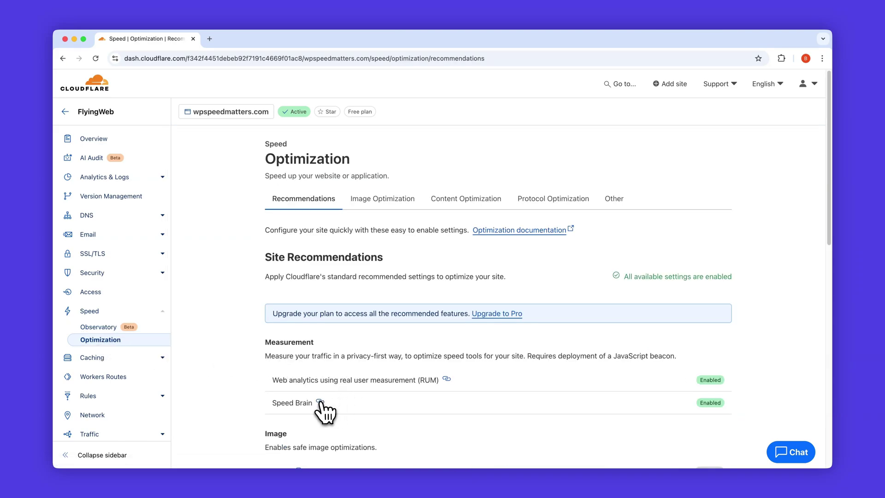
{"action": "left_click", "coordinate": [320, 402]}
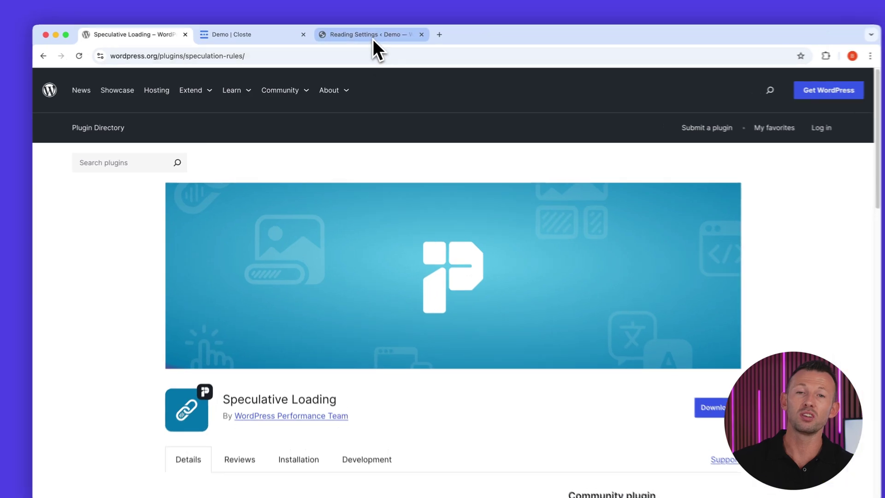
- In Reading Settings, set Speculation Mode to Prerender and eagerness to Moderate
{"action": "left_click", "coordinate": [374, 39]}
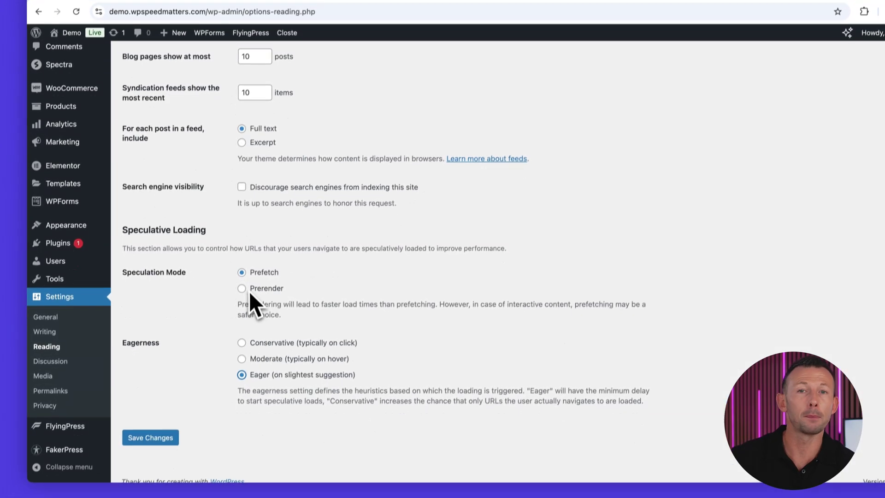
{"action": "left_click", "coordinate": [251, 289]}
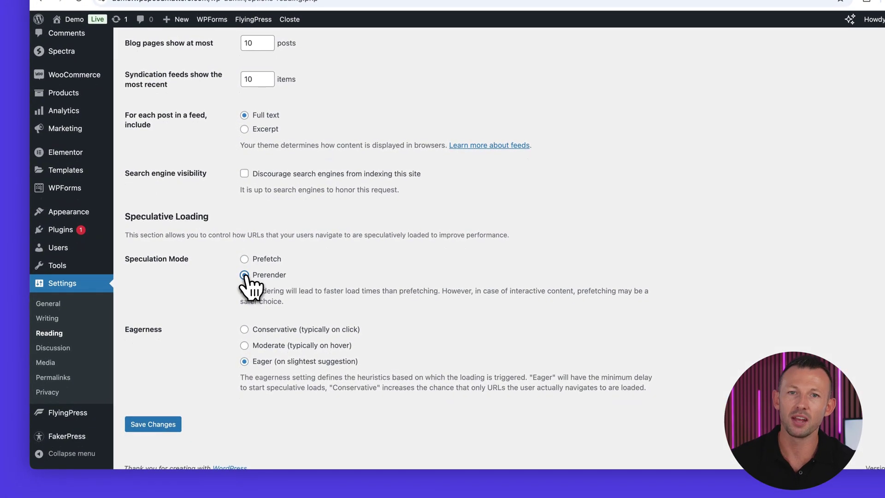
{"action": "left_click", "coordinate": [245, 329]}
{"action": "left_click", "coordinate": [245, 346]}
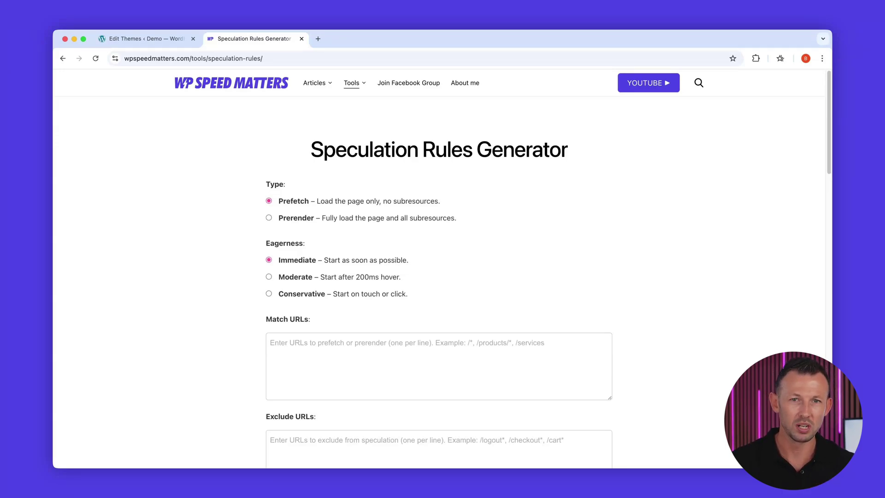
- Enter the /wp-* URL pattern and generate the speculation rules
{"action": "scroll", "coordinate": [534, 281], "scroll_direction": "down", "scroll_amount": 7}
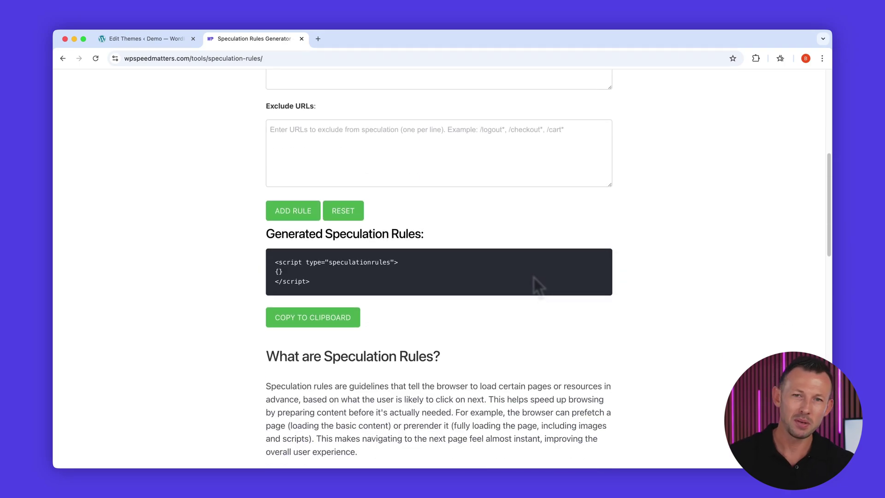
{"action": "scroll", "coordinate": [533, 278], "scroll_direction": "up", "scroll_amount": 4}
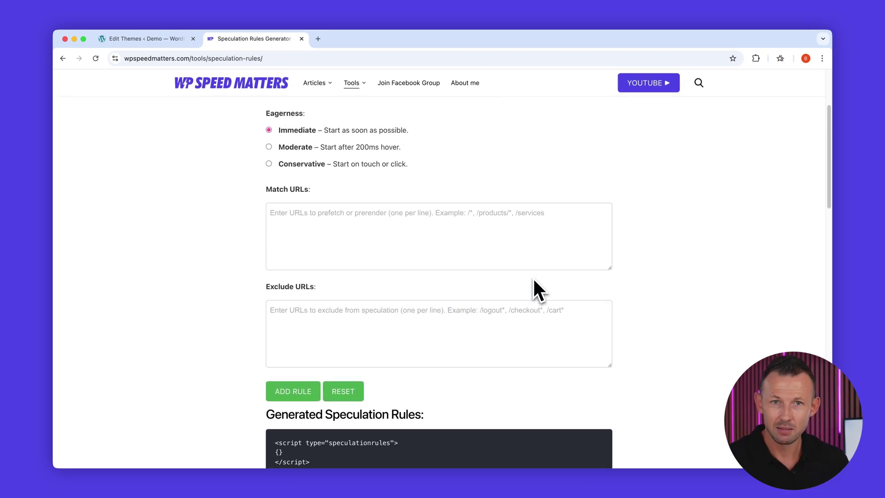
{"action": "scroll", "coordinate": [533, 279], "scroll_direction": "up", "scroll_amount": 3}
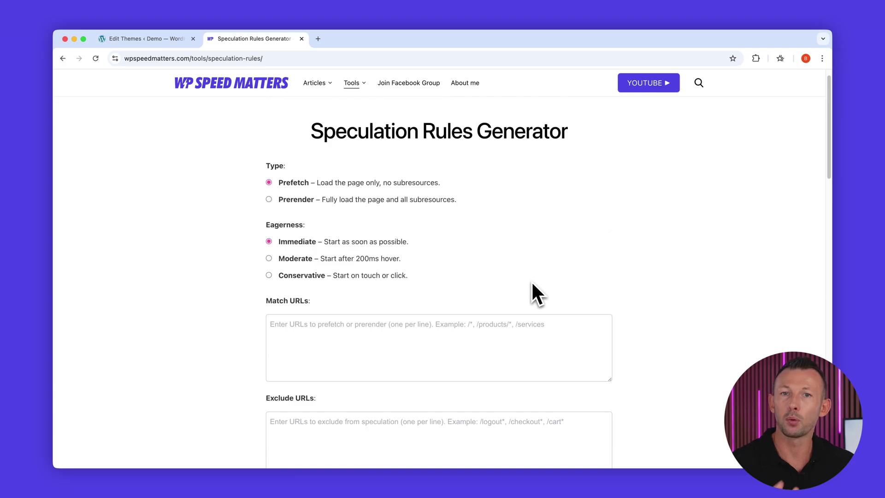
{"action": "left_click", "coordinate": [469, 342]}
{"action": "type", "text": "/*"}
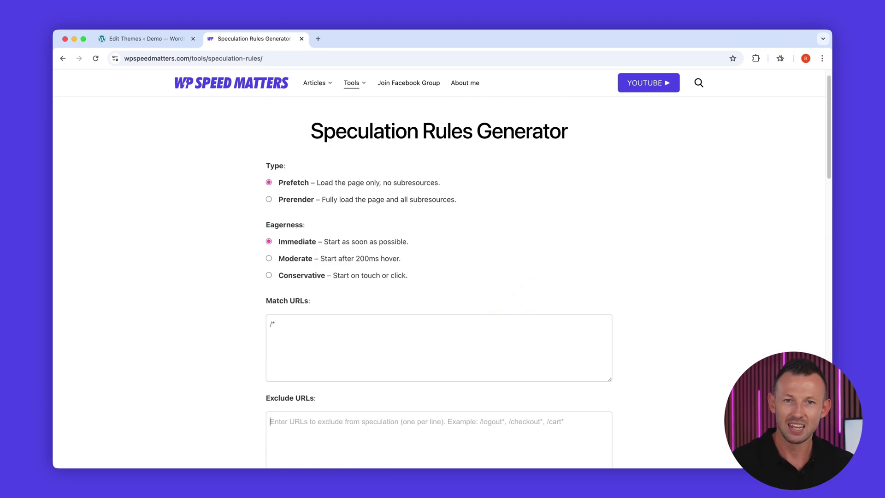
{"action": "scroll", "coordinate": [453, 355], "scroll_direction": "down", "scroll_amount": 4}
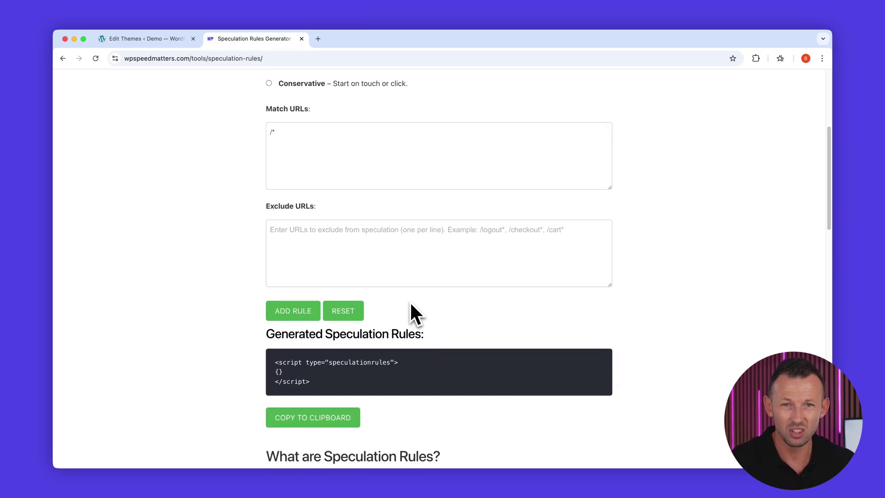
{"action": "type", "text": "/wp-admin/"}
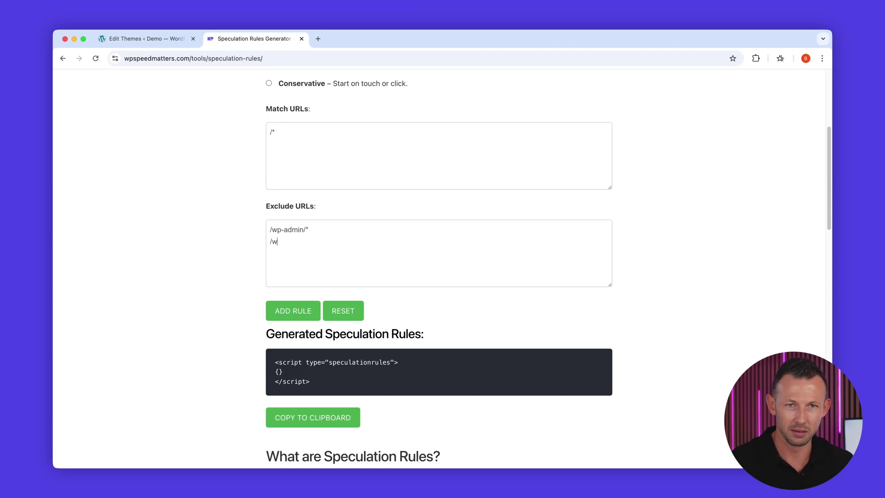
{"action": "type", "text": "*"}
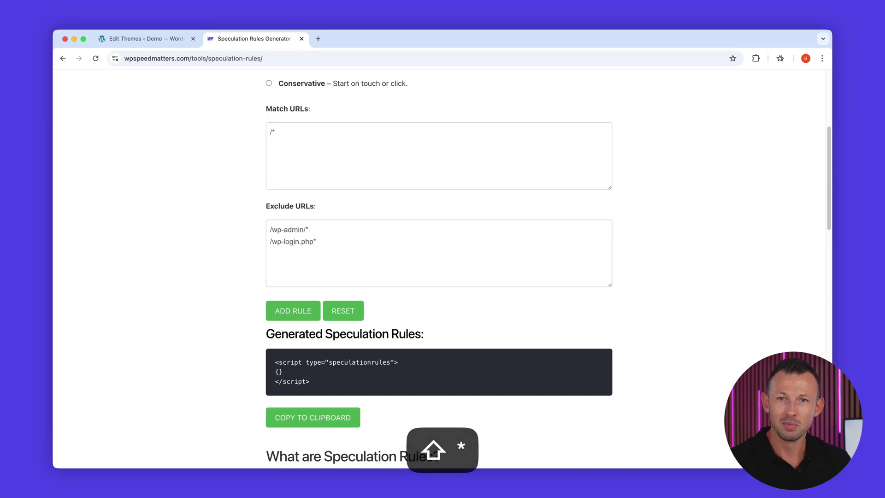
{"action": "left_click", "coordinate": [306, 316]}
- Choose Moderate eagerness and add the prerender rule to the script
{"action": "scroll", "coordinate": [349, 341], "scroll_direction": "down", "scroll_amount": 3}
{"action": "scroll", "coordinate": [349, 341], "scroll_direction": "up", "scroll_amount": 7}
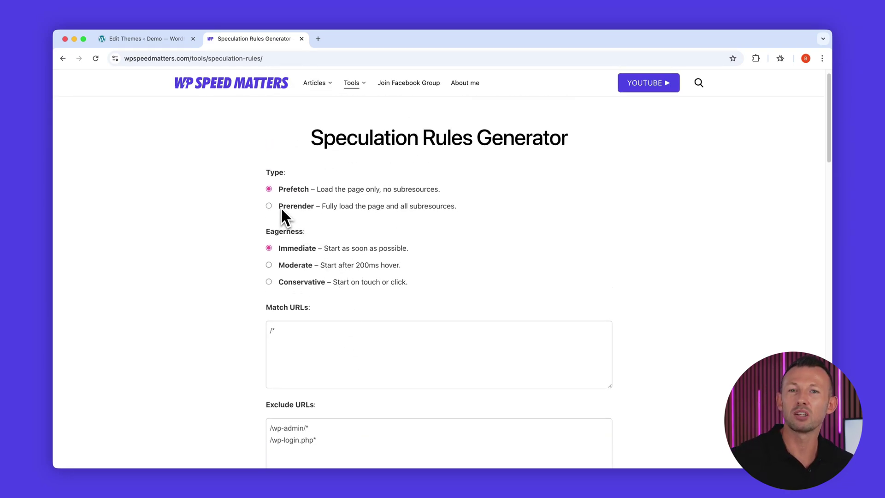
{"action": "left_click", "coordinate": [293, 268]}
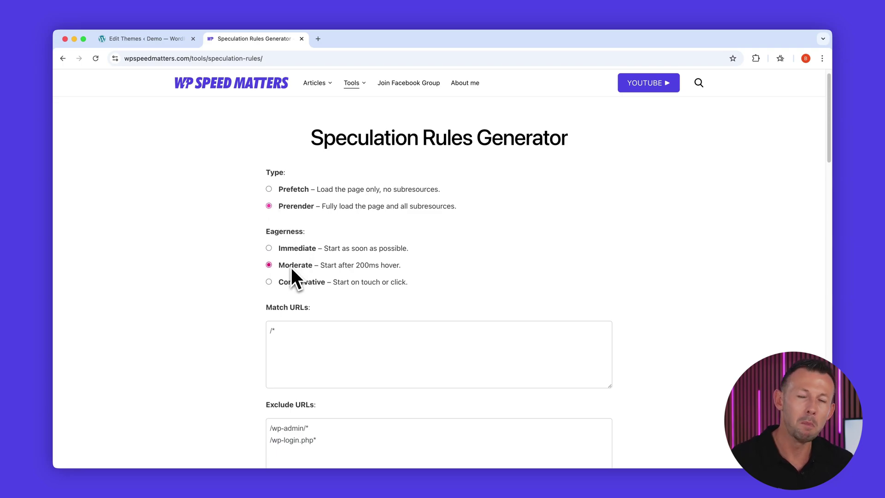
{"action": "scroll", "coordinate": [355, 277], "scroll_direction": "down", "scroll_amount": 5}
{"action": "left_click", "coordinate": [308, 263]}
- Copy the generated script to the clipboard and dismiss the confirmation
{"action": "scroll", "coordinate": [245, 292], "scroll_direction": "down", "scroll_amount": 7}
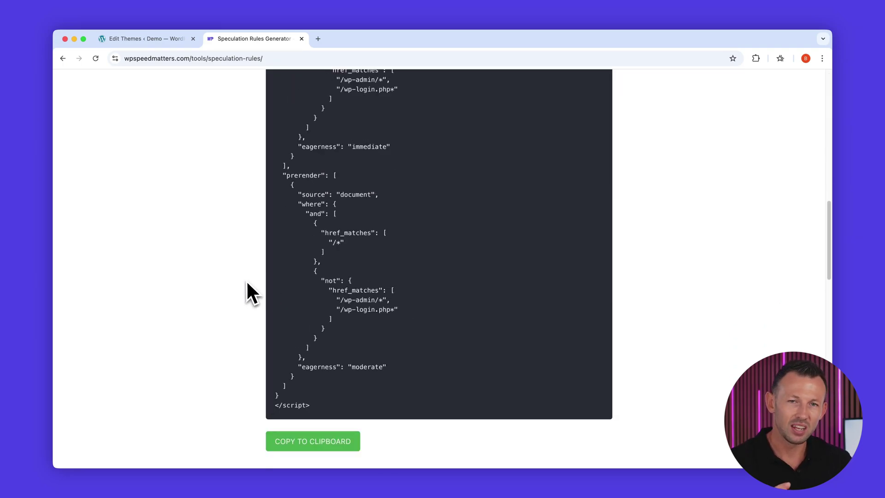
{"action": "scroll", "coordinate": [245, 293], "scroll_direction": "up", "scroll_amount": 3}
{"action": "scroll", "coordinate": [245, 296], "scroll_direction": "down", "scroll_amount": 4}
{"action": "left_click", "coordinate": [318, 382]}
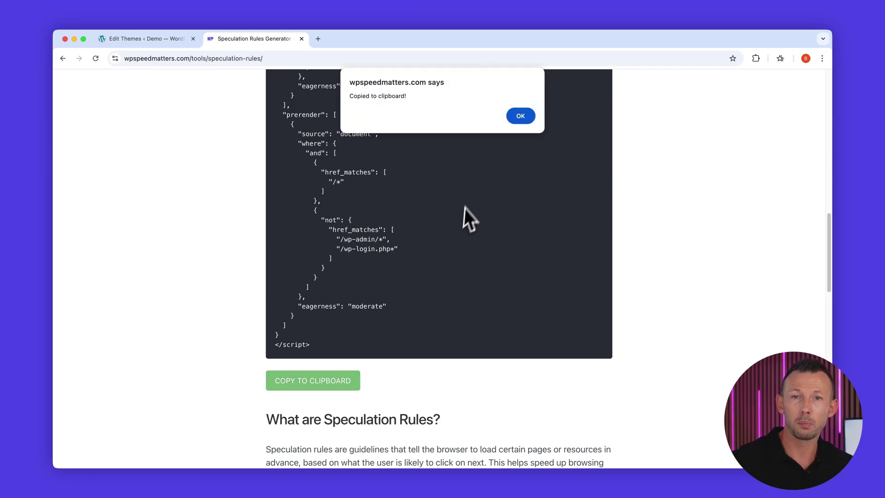
{"action": "left_click", "coordinate": [521, 116]}
- Paste the speculation rules script after wp_head() on line 23 and update header.php
{"action": "left_click", "coordinate": [175, 40]}
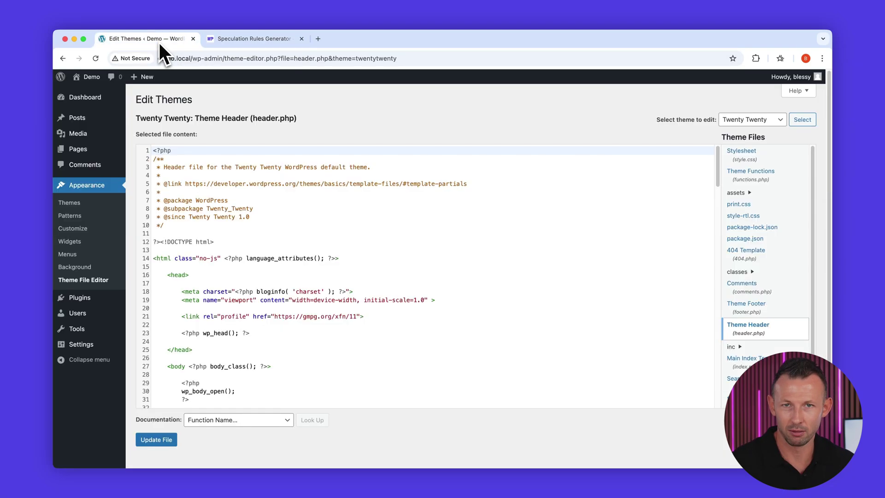
{"action": "left_click", "coordinate": [279, 333]}
{"action": "key", "text": "Return"}
{"action": "key", "text": "Return"}
{"action": "key", "text": "BackSpace"}
{"action": "key", "text": "BackSpace"}
{"action": "key", "text": "BackSpace"}
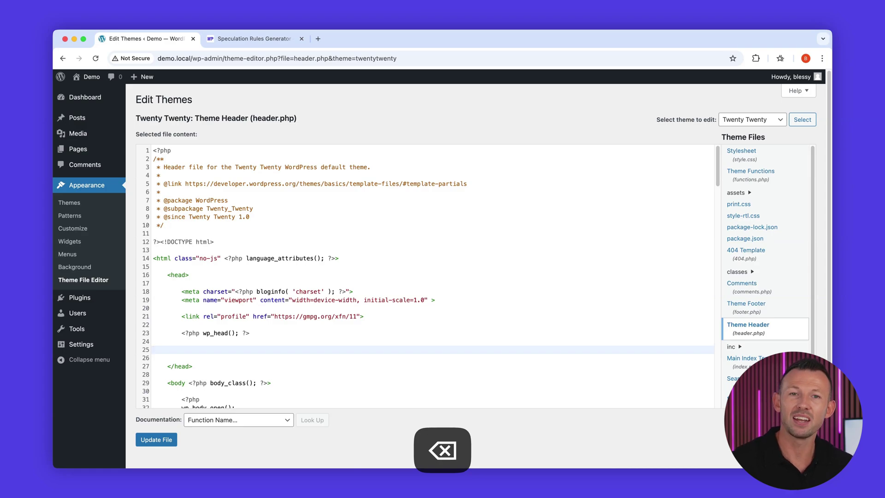
{"action": "key", "text": "super+v"}
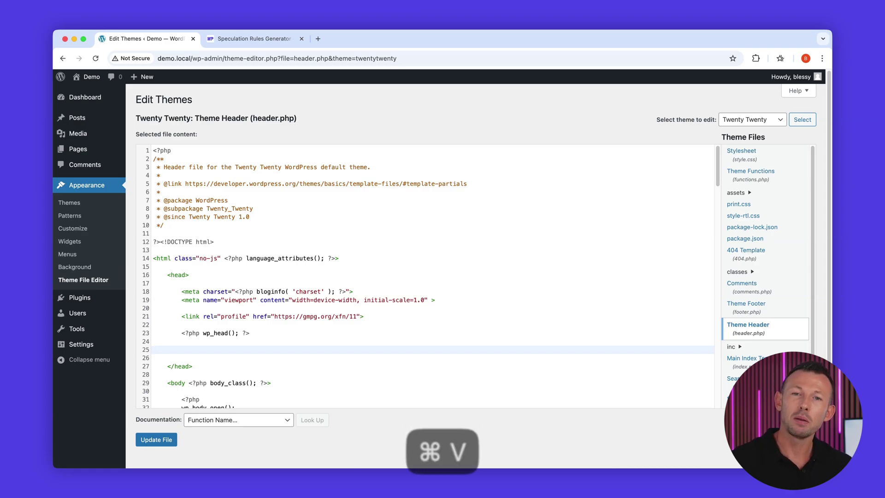
{"action": "scroll", "coordinate": [290, 336], "scroll_direction": "down", "scroll_amount": 3}
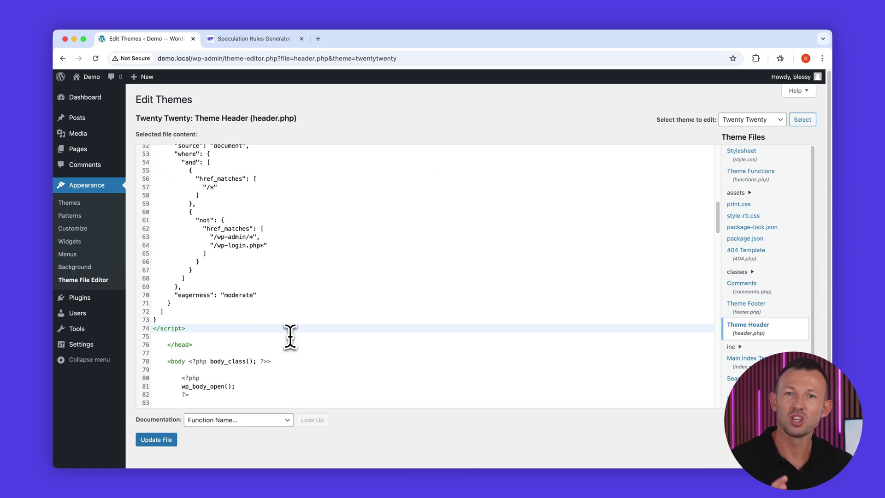
{"action": "left_click", "coordinate": [157, 439]}
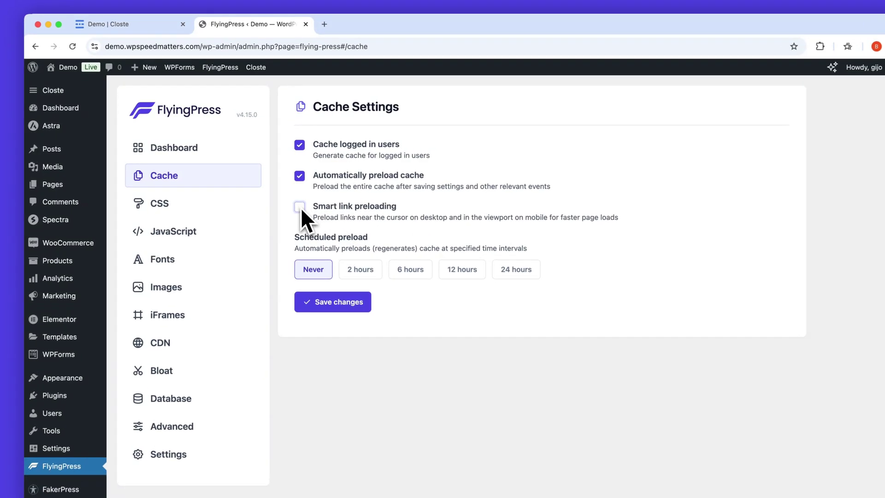
- Enable Smart link preloading in FlyingPress Cache settings
{"action": "left_click", "coordinate": [296, 200]}
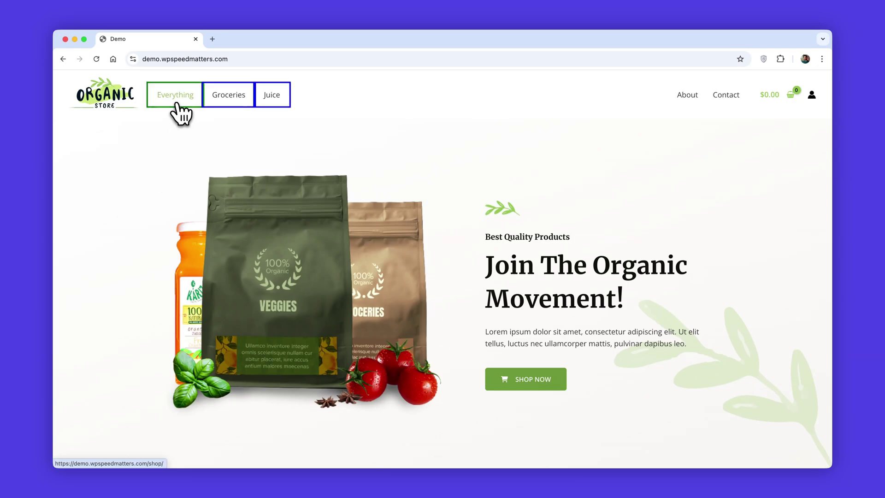
- Open the Juice category, then the Farm Fresh Eggs product page
{"action": "left_click", "coordinate": [271, 101]}
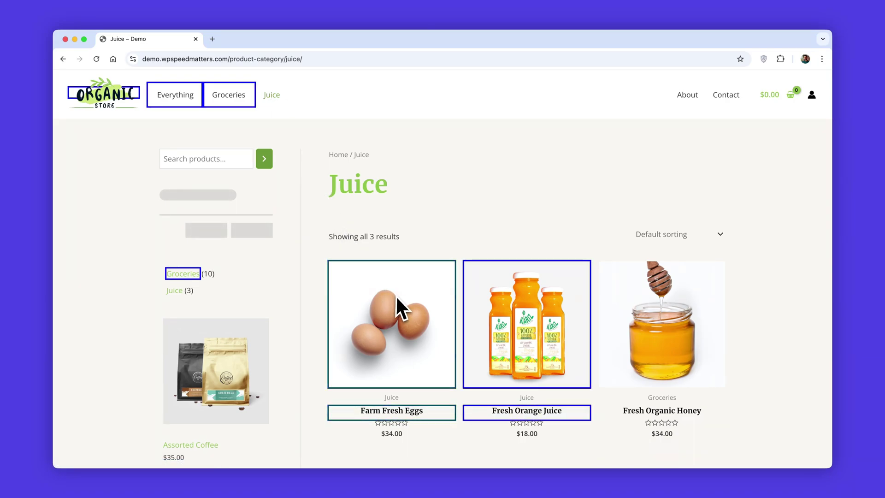
{"action": "scroll", "coordinate": [635, 314], "scroll_direction": "down", "scroll_amount": 4}
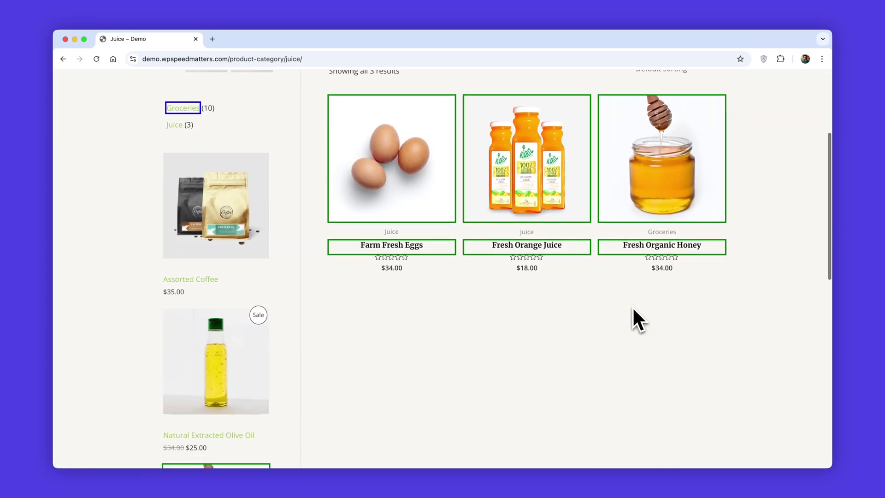
{"action": "left_click", "coordinate": [422, 179]}
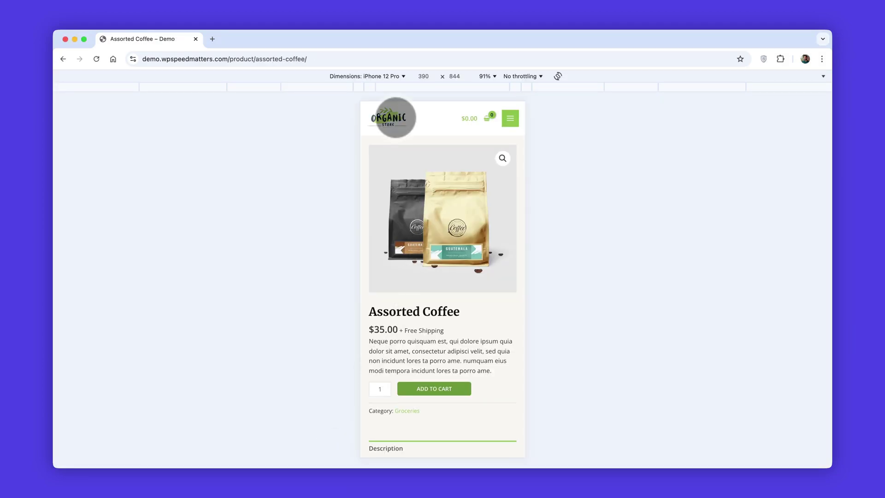
- In mobile view, return to the store home page and open Handpicked Red Chillies
{"action": "left_click", "coordinate": [392, 118]}
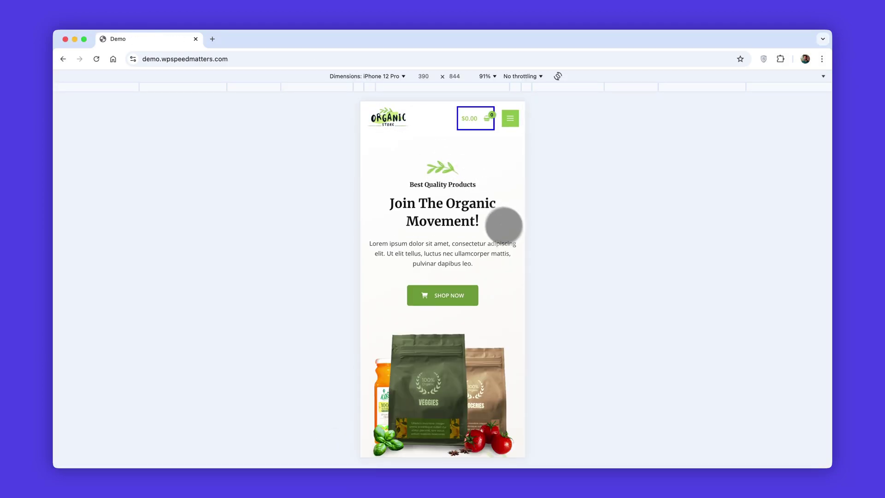
{"action": "left_click_drag", "start_coordinate": [504, 223], "coordinate": [500, 103]}
{"action": "left_click_drag", "start_coordinate": [496, 271], "coordinate": [498, 146]}
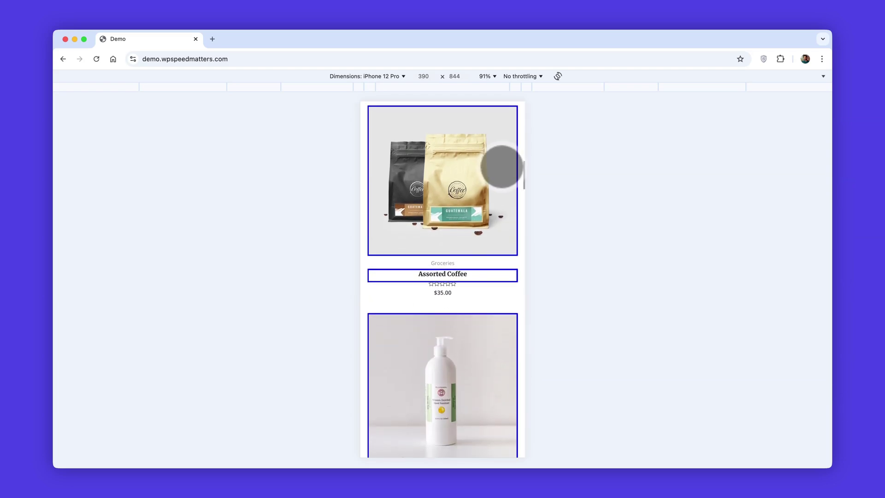
{"action": "left_click_drag", "start_coordinate": [516, 283], "coordinate": [525, 190]}
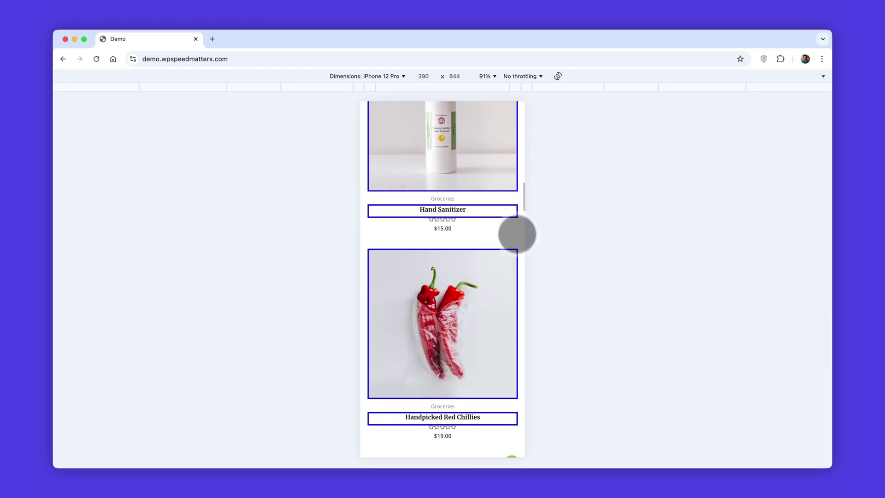
{"action": "left_click_drag", "start_coordinate": [516, 234], "coordinate": [533, 158]}
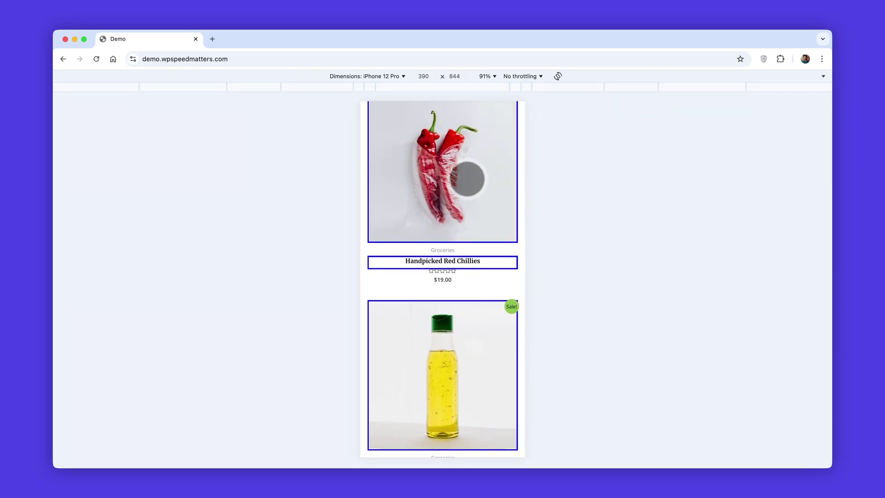
{"action": "left_click", "coordinate": [467, 178]}
- Open Pulses From Organic Farm, then reach the Everything listing via the mobile menu
{"action": "scroll", "coordinate": [472, 179], "scroll_direction": "down", "scroll_amount": 10}
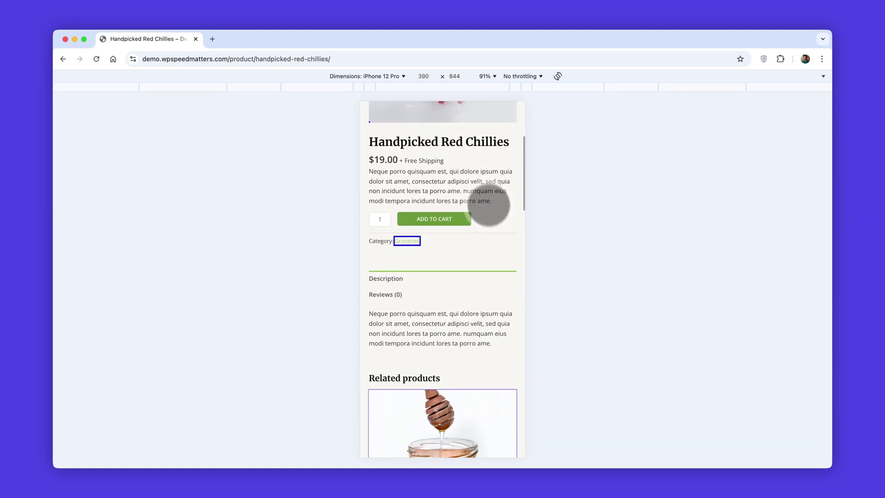
{"action": "left_click_drag", "start_coordinate": [486, 239], "coordinate": [504, 162]}
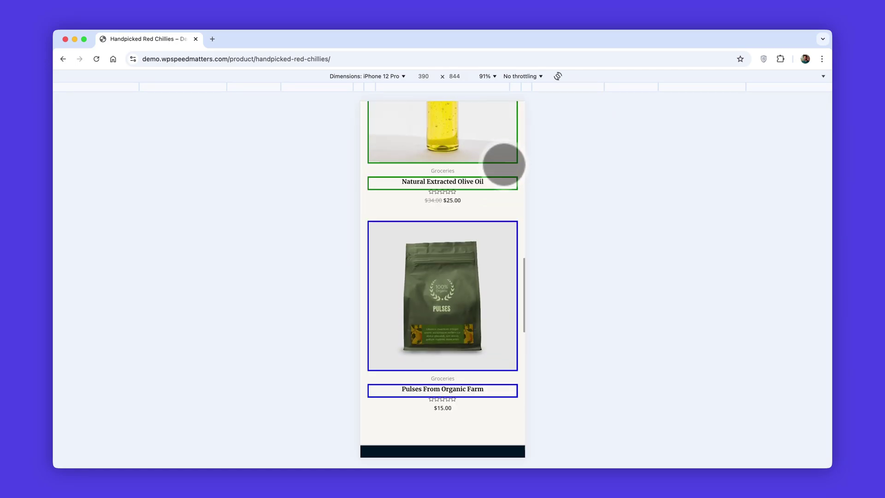
{"action": "left_click_drag", "start_coordinate": [493, 200], "coordinate": [502, 80]}
{"action": "left_click_drag", "start_coordinate": [498, 212], "coordinate": [489, 320]}
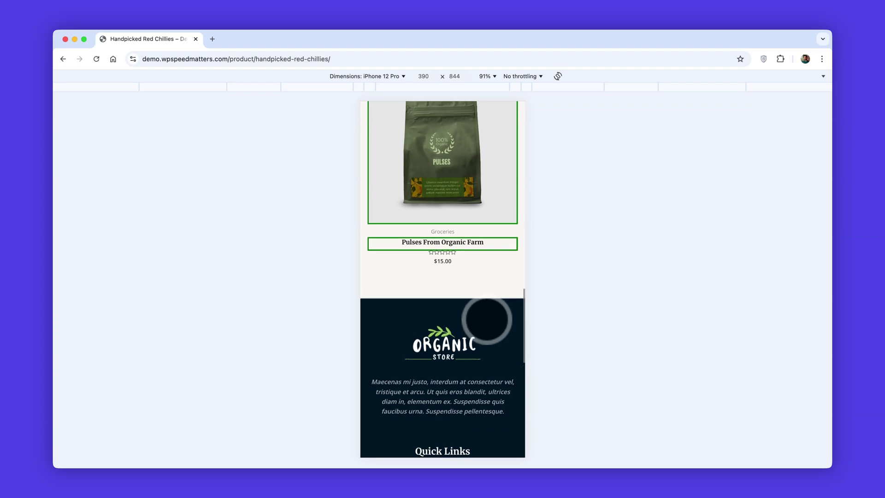
{"action": "left_click", "coordinate": [450, 204]}
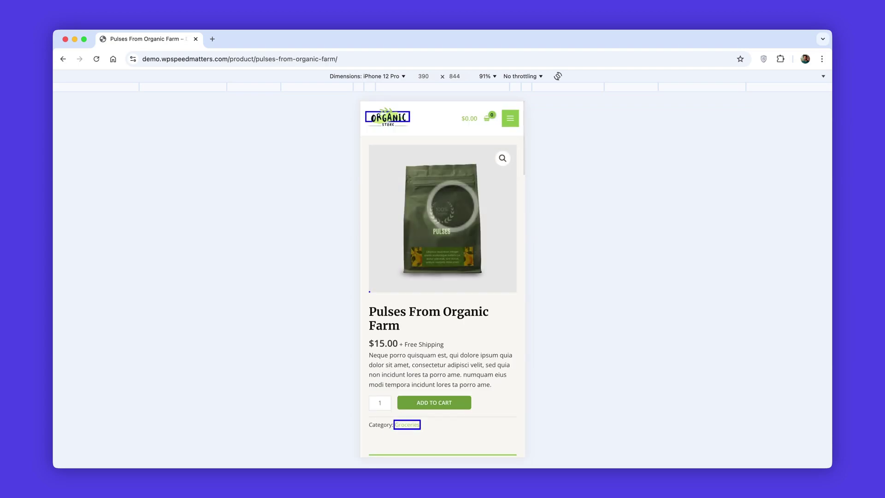
{"action": "left_click", "coordinate": [512, 121]}
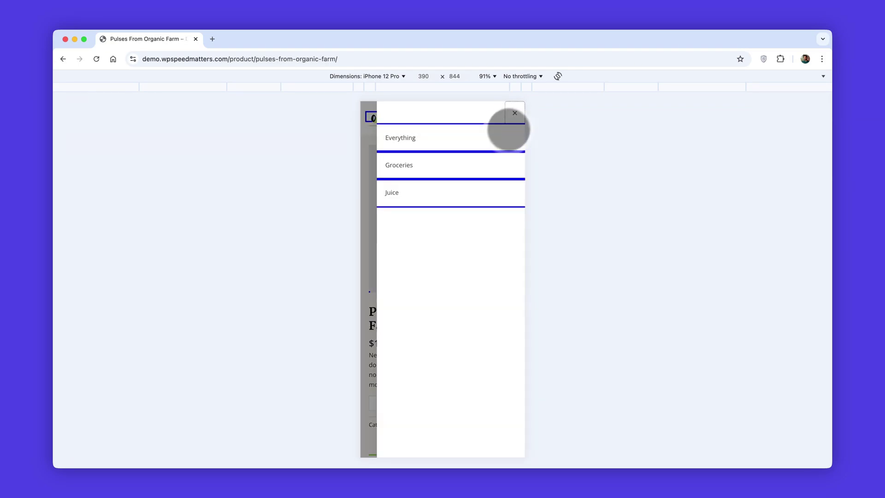
{"action": "left_click", "coordinate": [411, 139]}
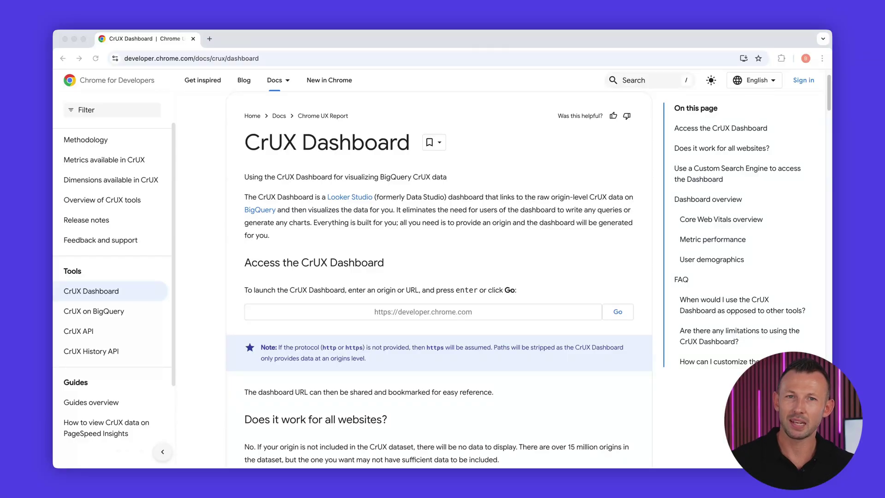
{"action": "left_click", "coordinate": [452, 314]}
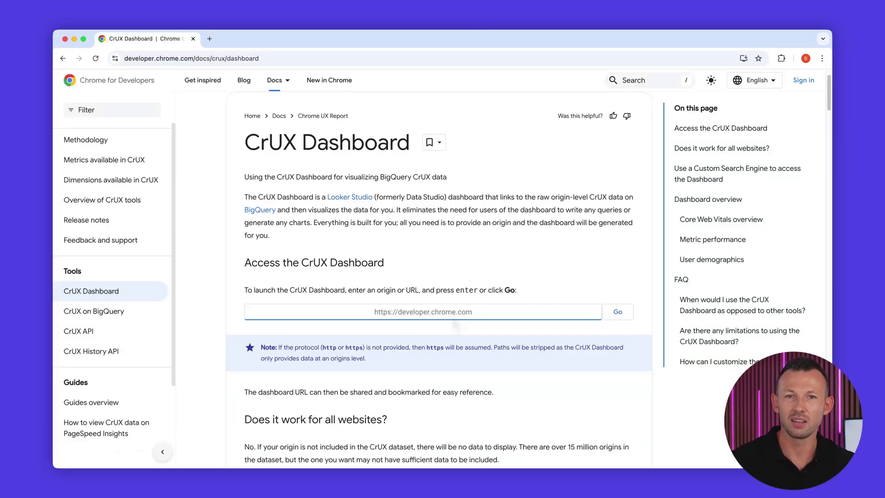
{"action": "key", "text": "super+v"}
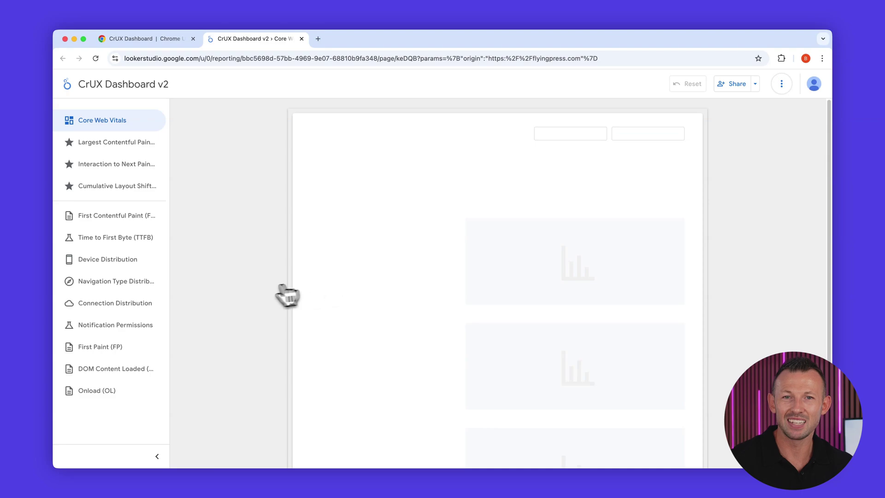
- View the Navigation Type Distribution report for flyingpress.com
{"action": "left_click", "coordinate": [131, 288]}
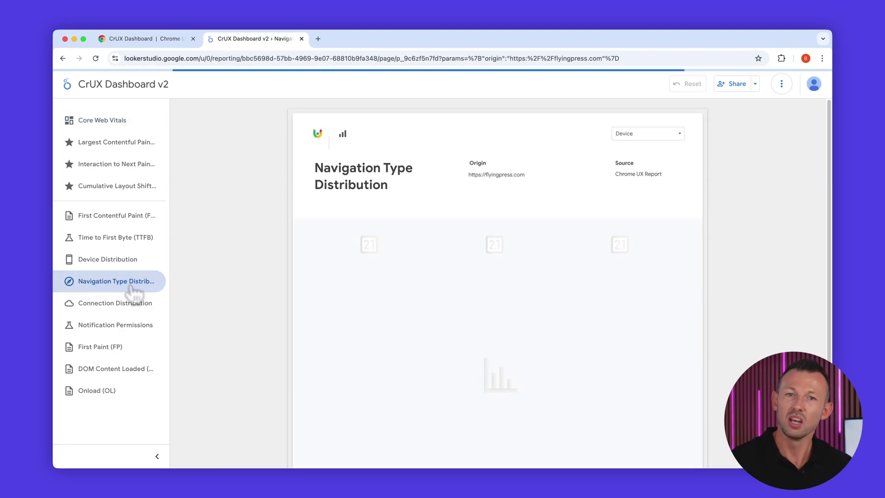
{"action": "mouse_move", "coordinate": [616, 414]}
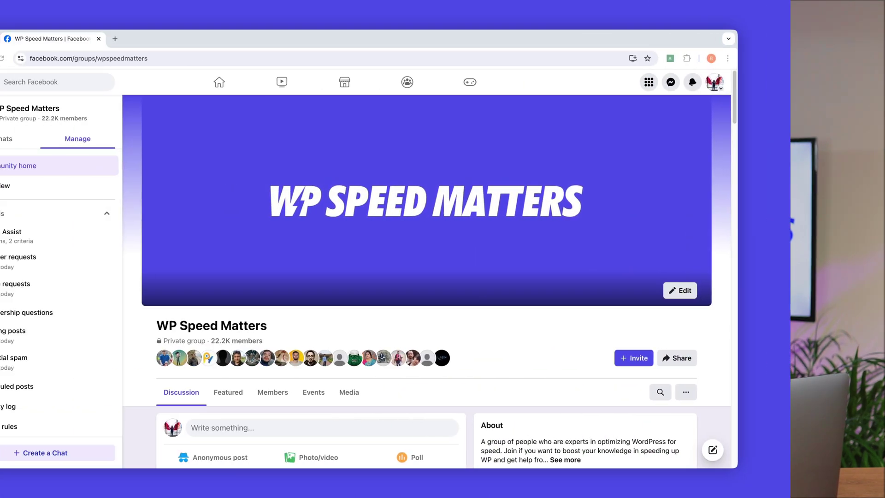
- Scroll through the WP Speed Matters group feed to the post about above-the-fold sliders
{"action": "scroll", "coordinate": [521, 281], "scroll_direction": "down", "scroll_amount": 6}
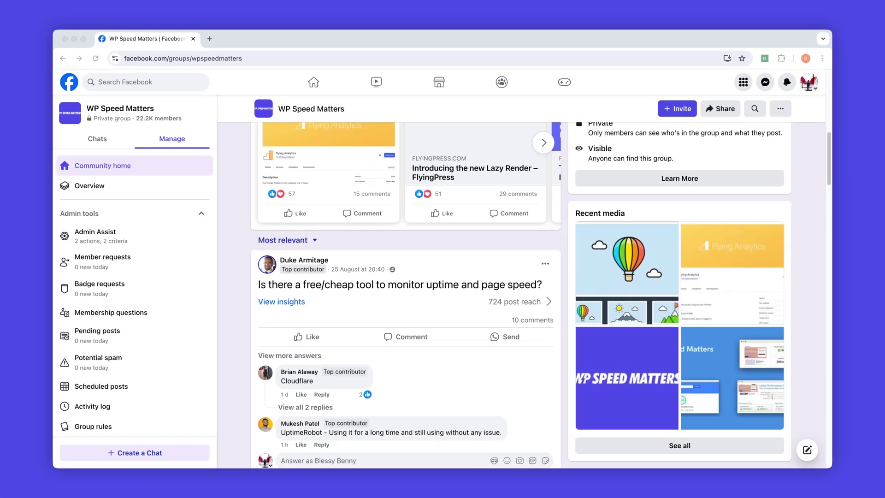
{"action": "scroll", "coordinate": [442, 274], "scroll_direction": "down", "scroll_amount": 8}
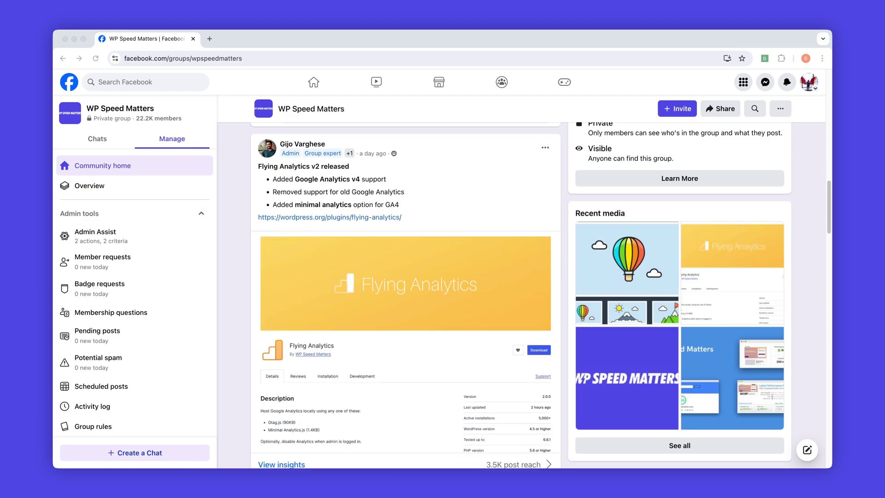
{"action": "scroll", "coordinate": [406, 295], "scroll_direction": "down", "scroll_amount": 10}
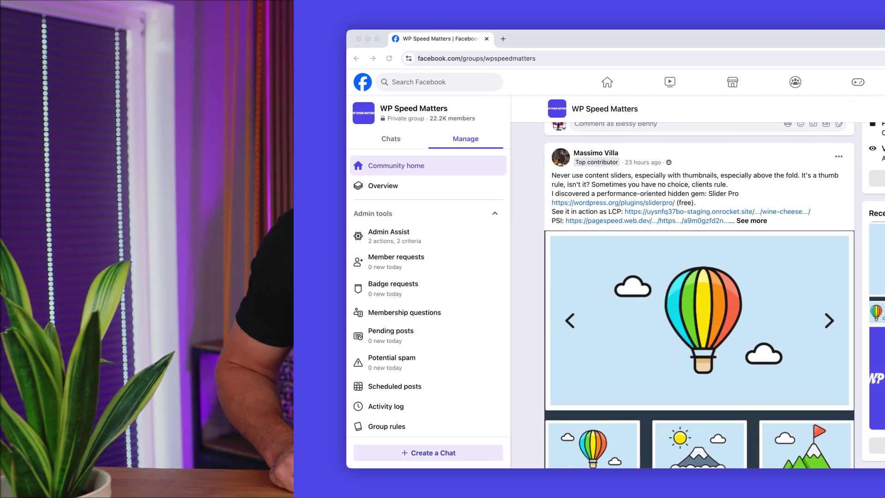